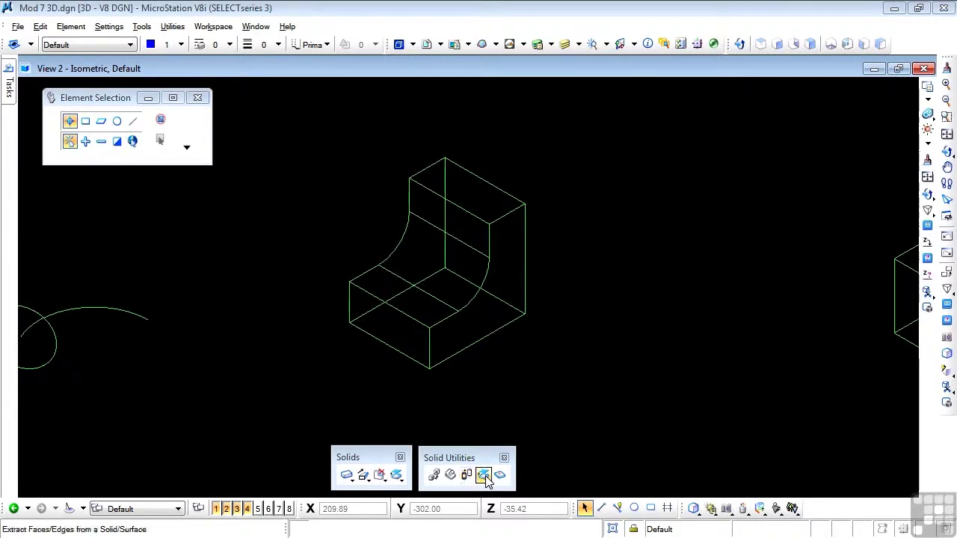
# Step: Start the Extract Faces/Edges tool from the Solid Utilities toolbar
pyautogui.click(482, 475)
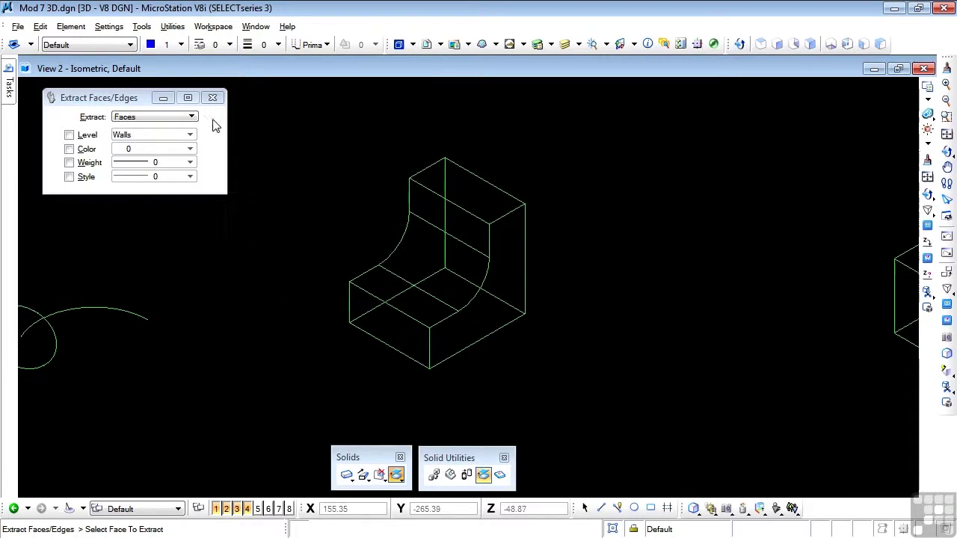
# Step: Extract the solid's right-hand end face as Faces in colour 3 (red)
pyautogui.click(170, 119)
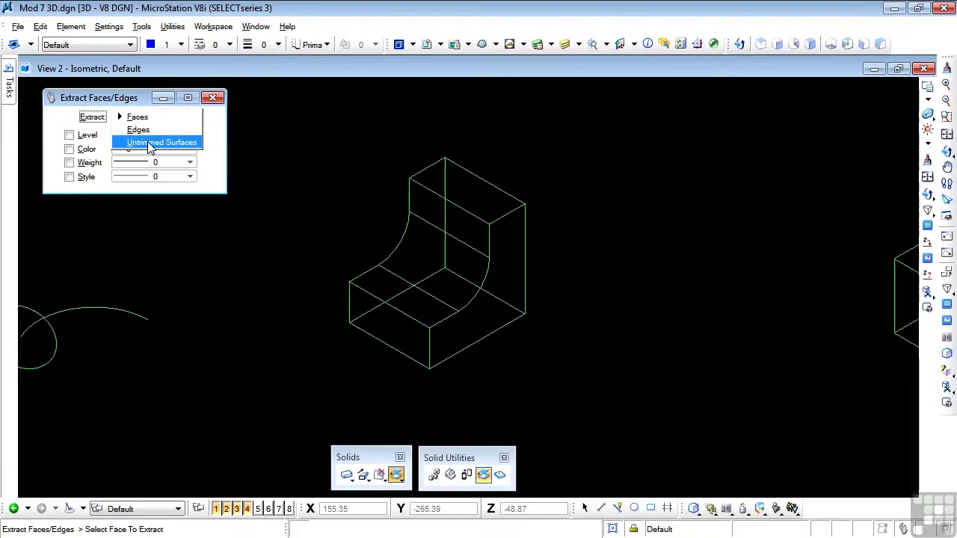
pyautogui.click(136, 120)
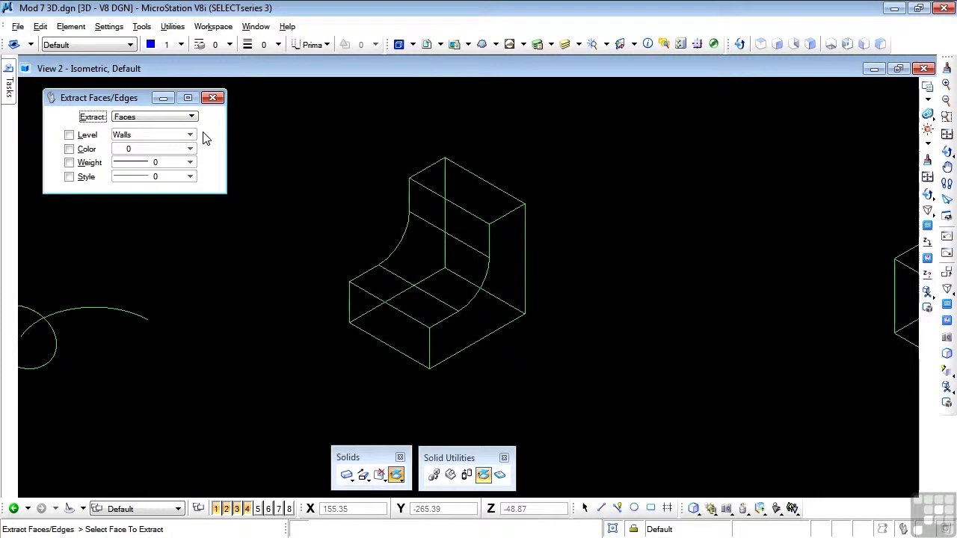
pyautogui.click(69, 149)
pyautogui.click(192, 151)
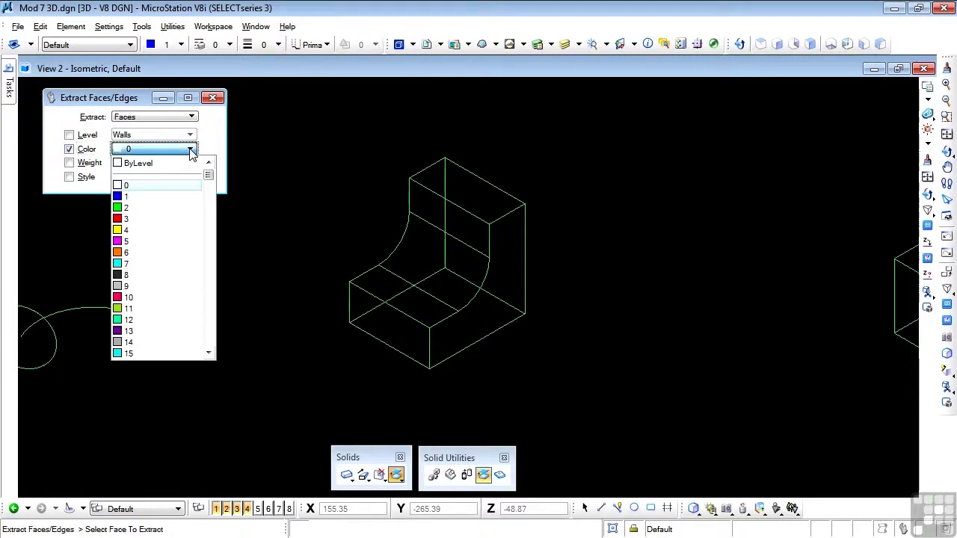
pyautogui.click(124, 220)
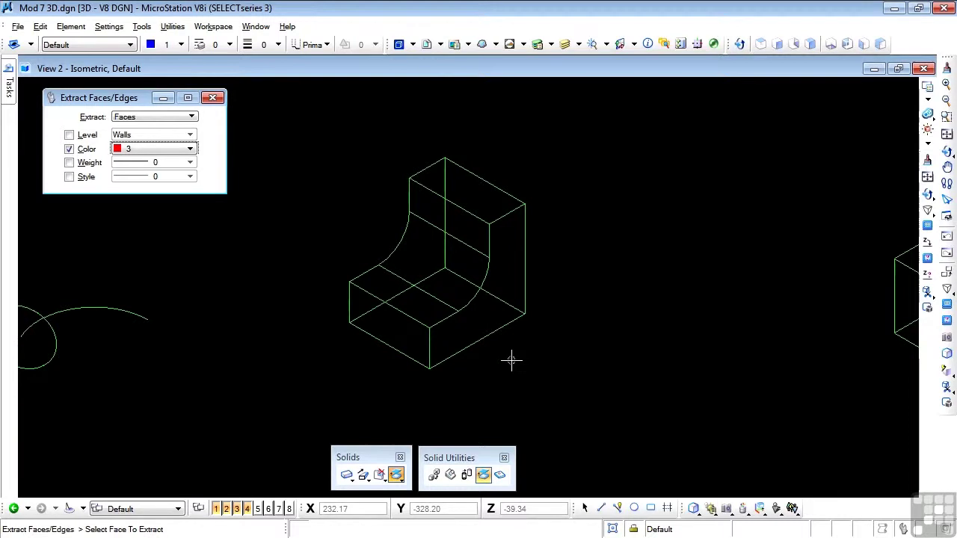
pyautogui.click(504, 254)
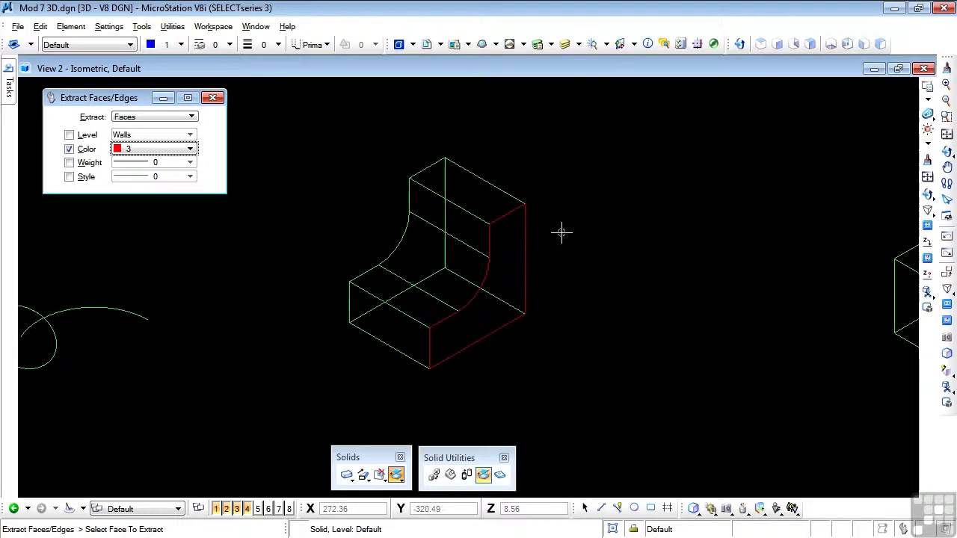
# Step: Move the red extracted end face down and to the right of the solid
pyautogui.click(584, 508)
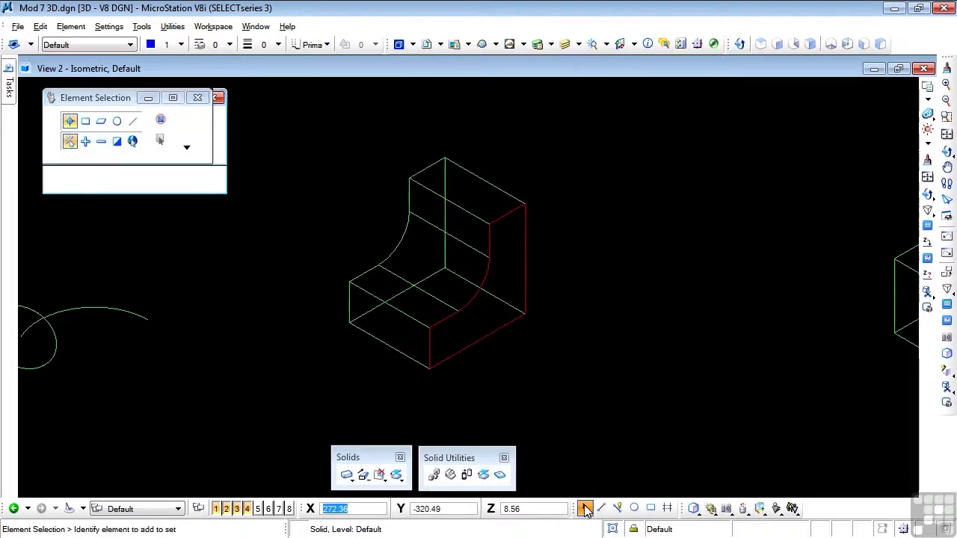
pyautogui.moveTo(411, 388); pyautogui.dragTo(551, 202)
pyautogui.rightClick(582, 237)
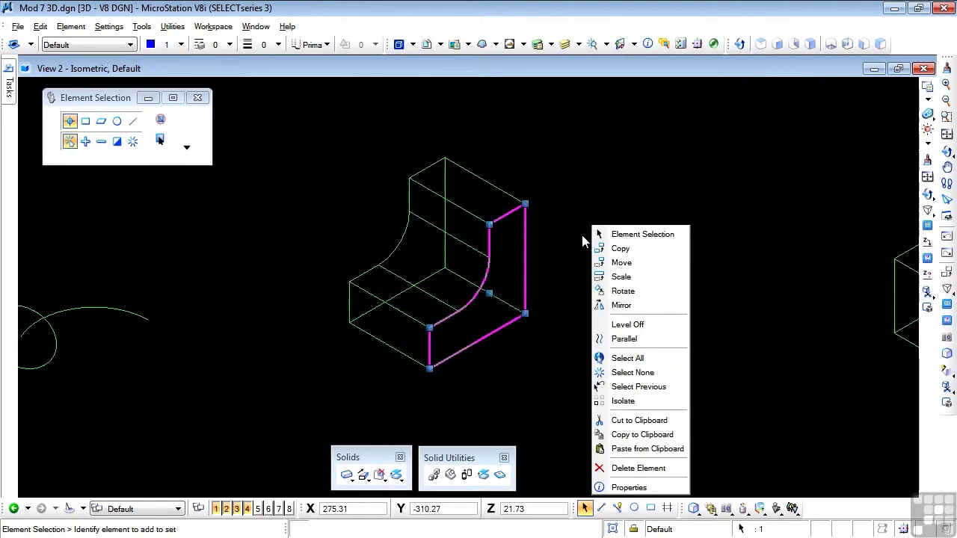
pyautogui.click(620, 262)
pyautogui.click(524, 314)
pyautogui.press('t')
pyautogui.click(596, 355)
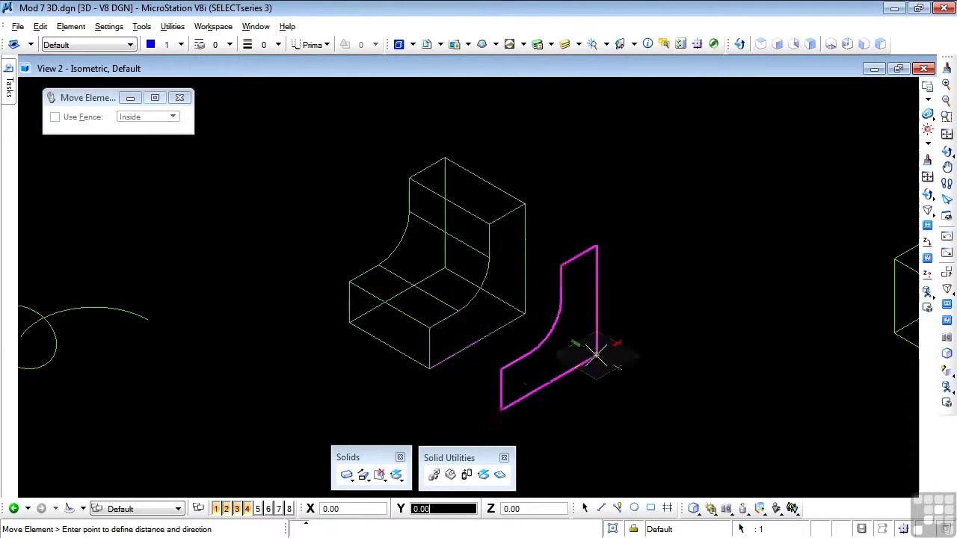
pyautogui.rightClick(649, 360)
pyautogui.click(650, 356)
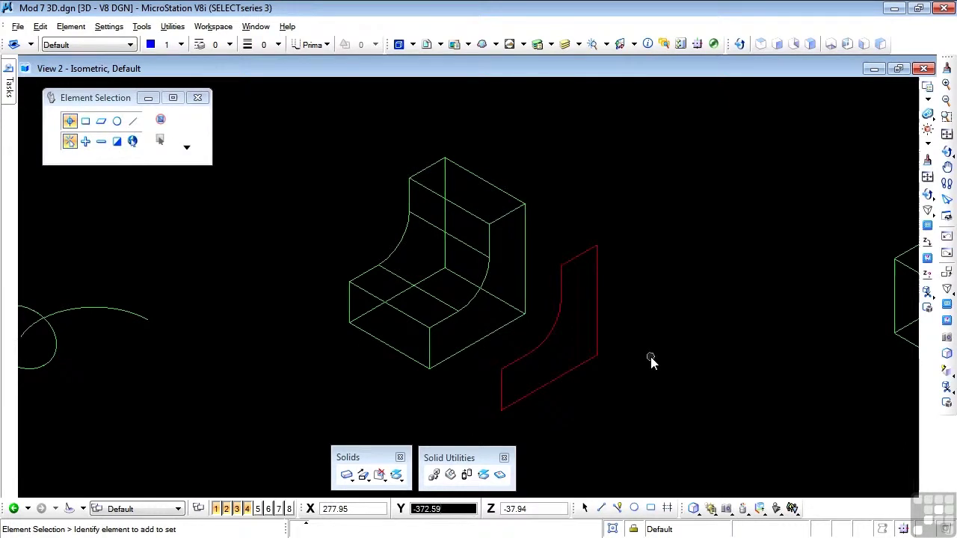
pyautogui.click(483, 475)
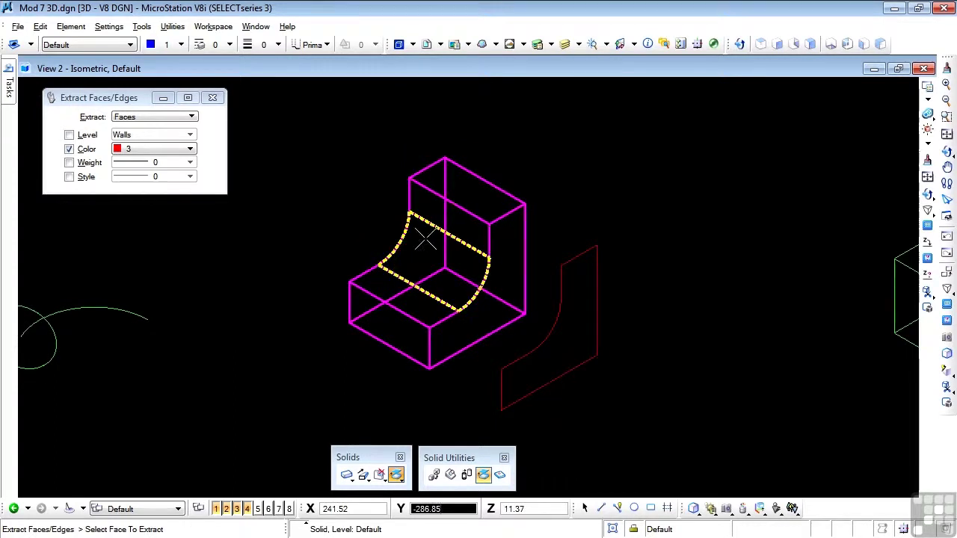
# Step: Extract the curved inner face and neighbouring faces in red, move them up-left, then undo
pyautogui.click(386, 280)
pyautogui.click(378, 278)
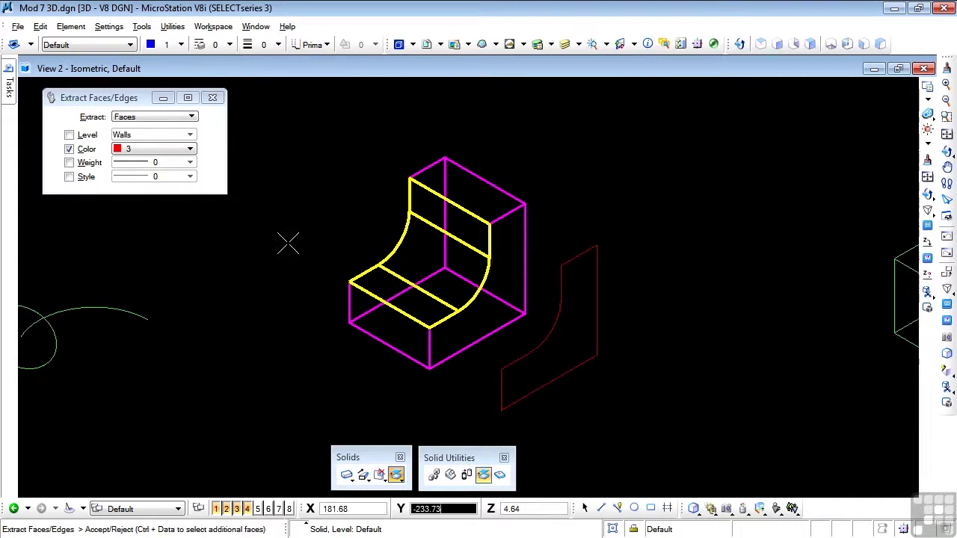
pyautogui.click(287, 243)
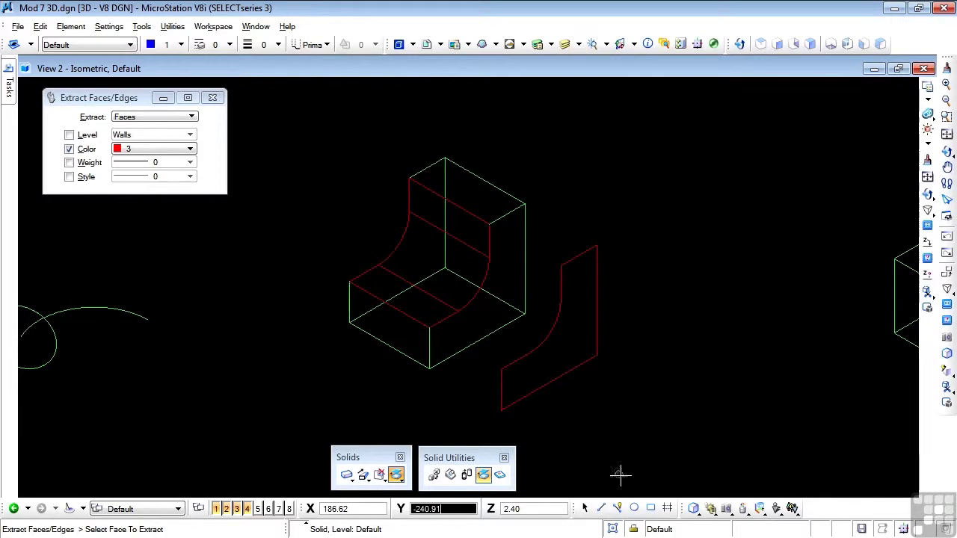
pyautogui.click(584, 508)
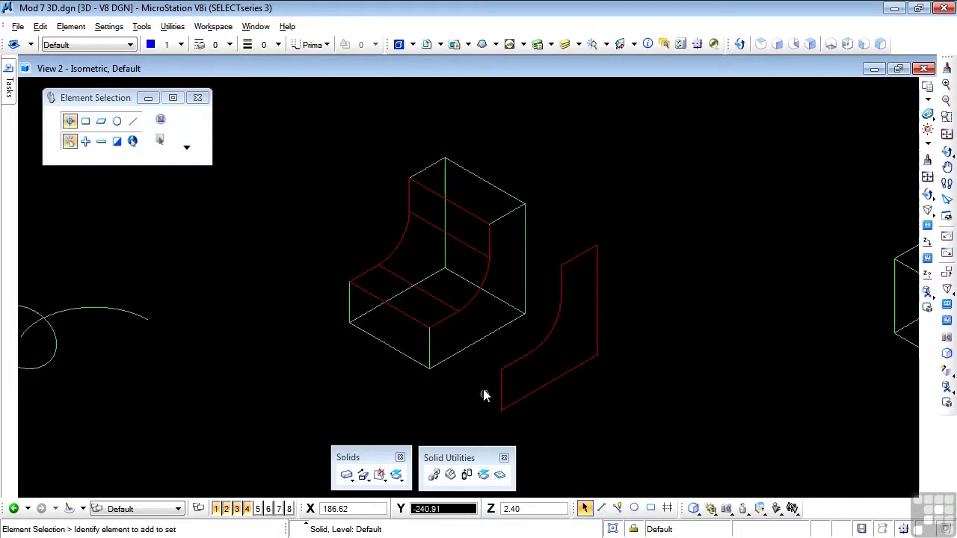
pyautogui.moveTo(429, 224); pyautogui.dragTo(321, 157)
pyautogui.click(370, 137)
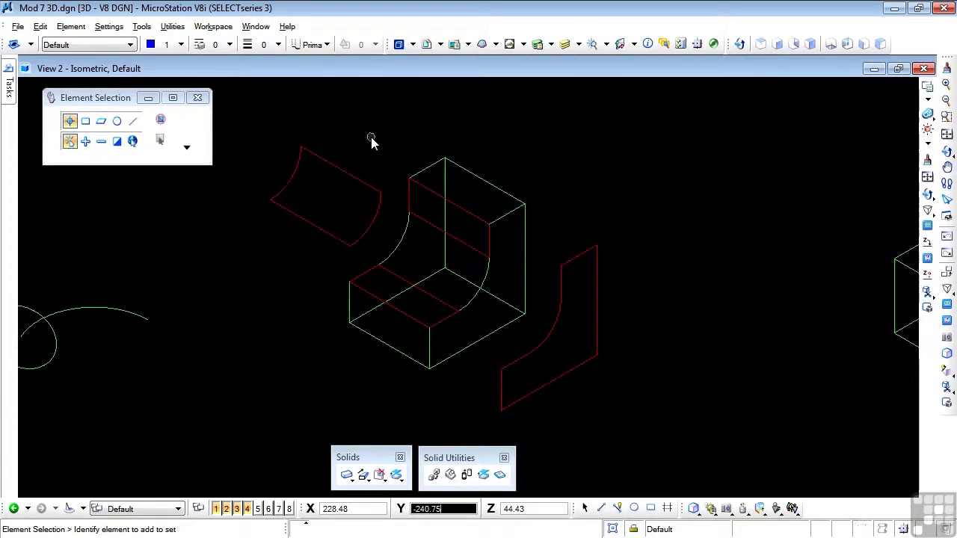
pyautogui.hotkey('ctrl', 'z')
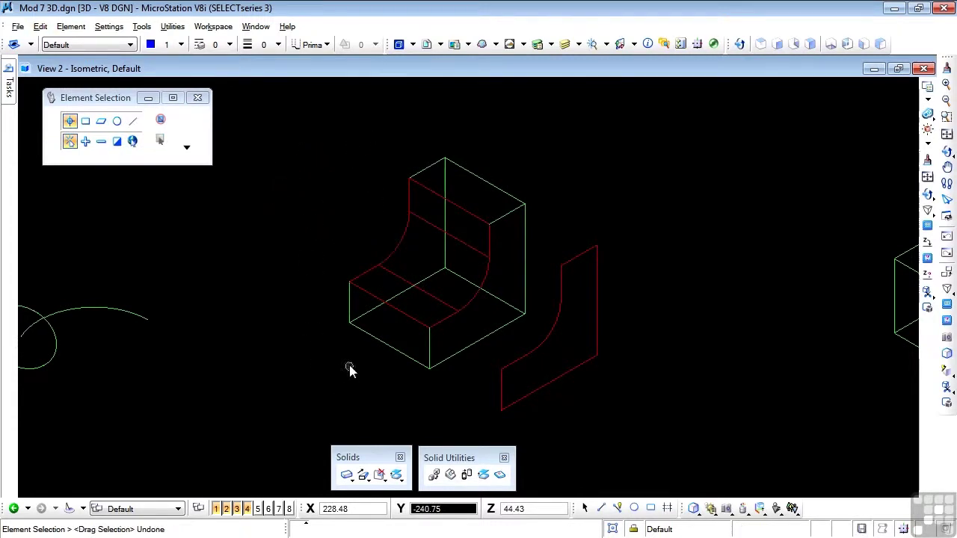
# Step: Move the window-selected extracted faces left of the solid, then undo the move and extraction
pyautogui.moveTo(340, 350); pyautogui.dragTo(505, 177)
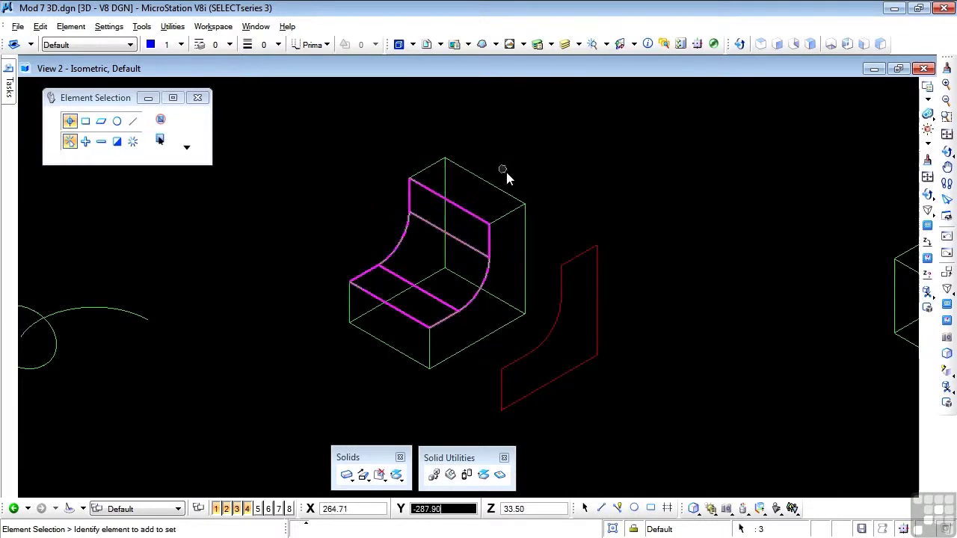
pyautogui.rightClick(568, 201)
pyautogui.click(594, 215)
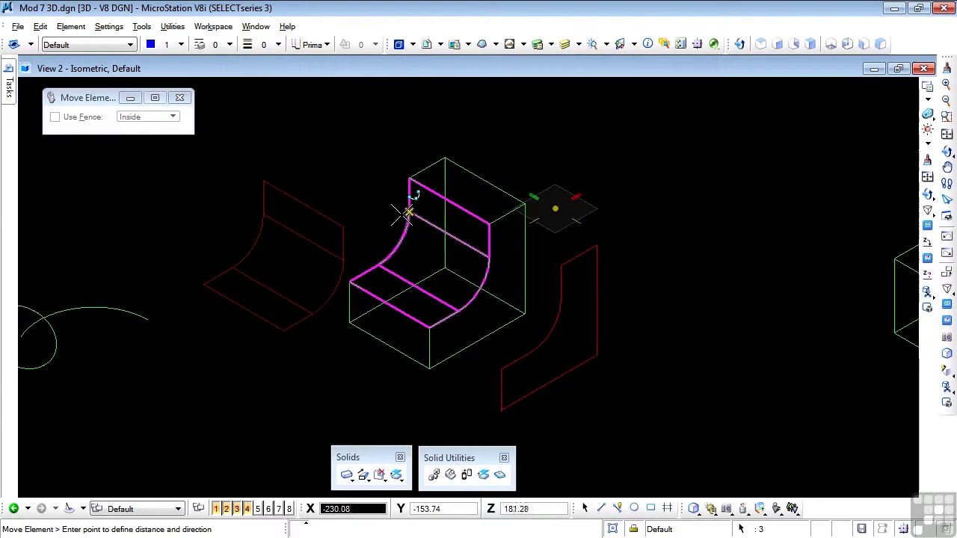
pyautogui.click(383, 196)
pyautogui.rightClick(304, 339)
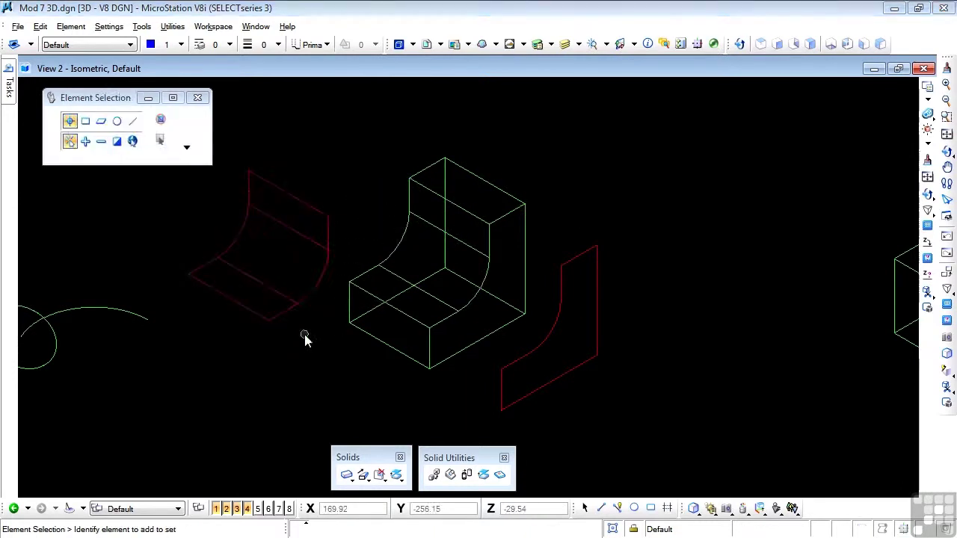
pyautogui.hotkey('ctrl', 'z')
pyautogui.hotkey('ctrl', 'z')
pyautogui.hotkey('ctrl', 'z')
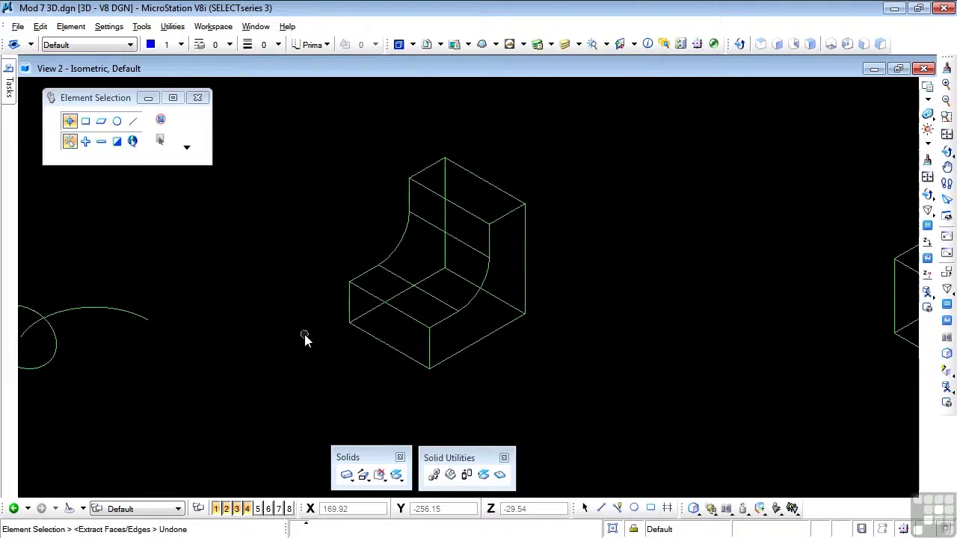
pyautogui.click(483, 475)
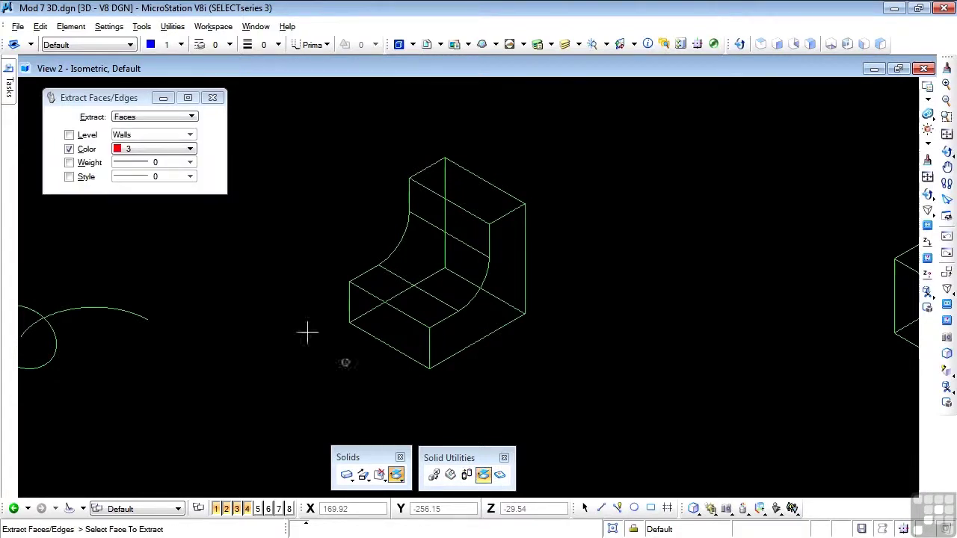
pyautogui.click(121, 117)
pyautogui.click(131, 131)
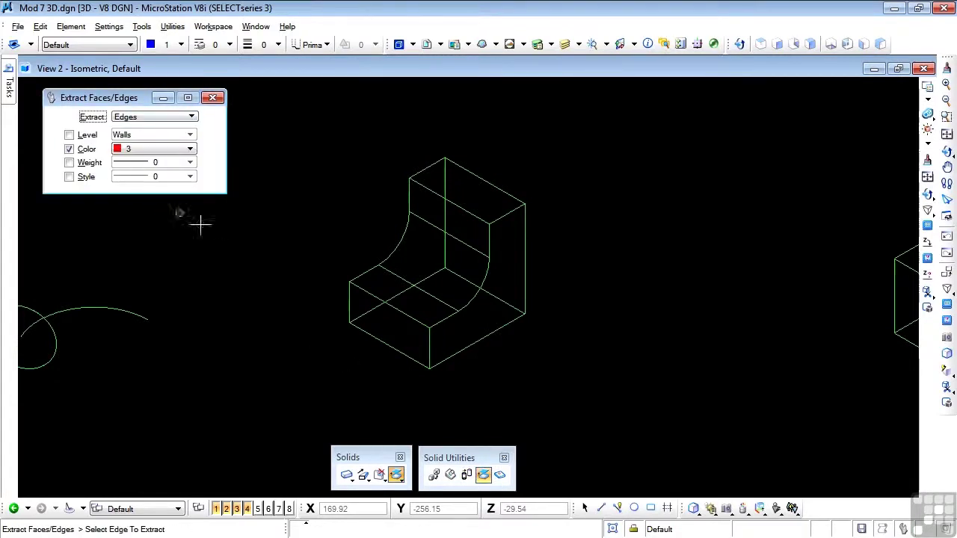
pyautogui.click(535, 219)
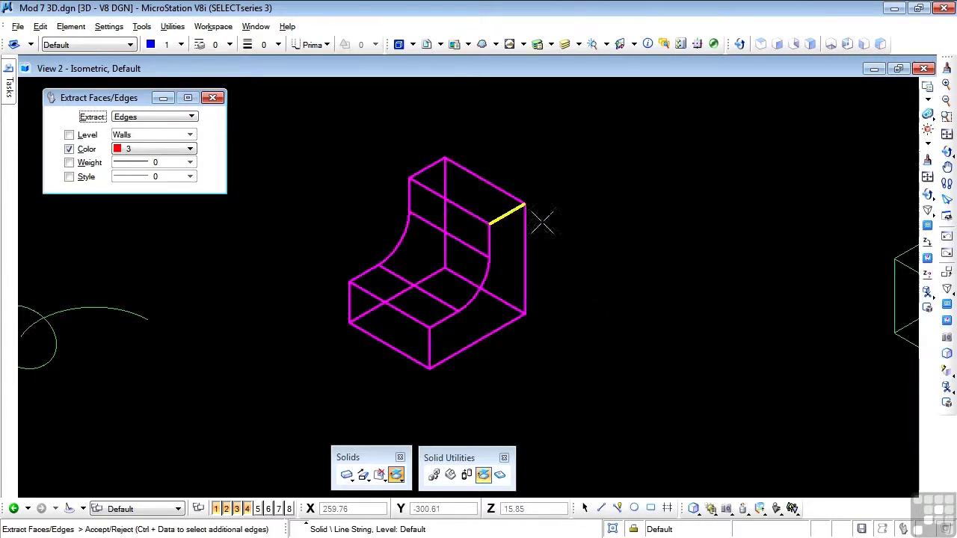
pyautogui.click(541, 222)
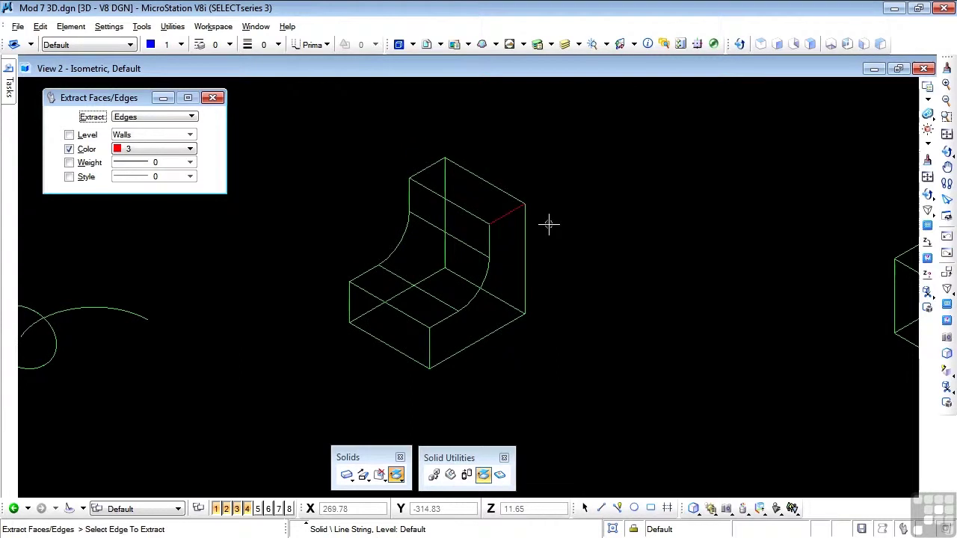
pyautogui.press('Escape')
pyautogui.moveTo(457, 365); pyautogui.dragTo(557, 188)
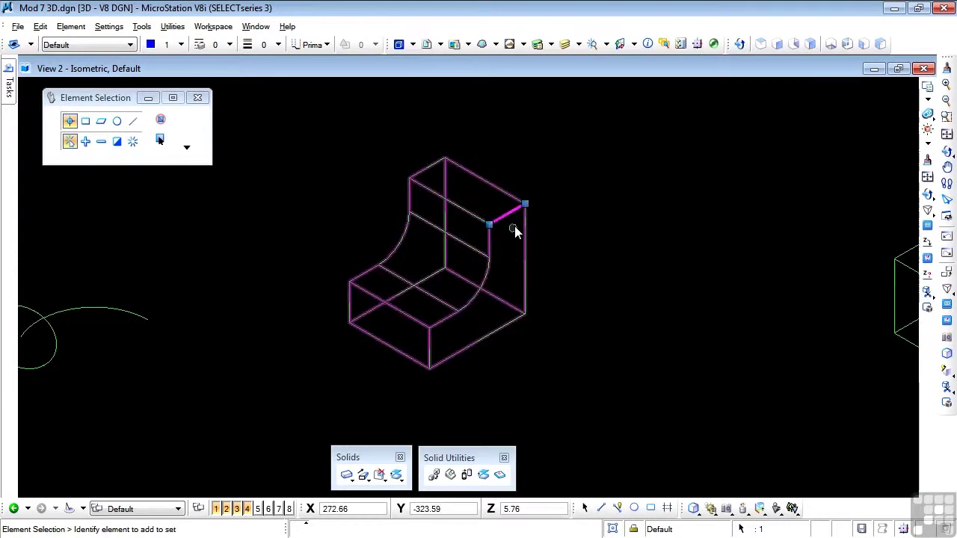
pyautogui.moveTo(507, 217); pyautogui.dragTo(584, 262)
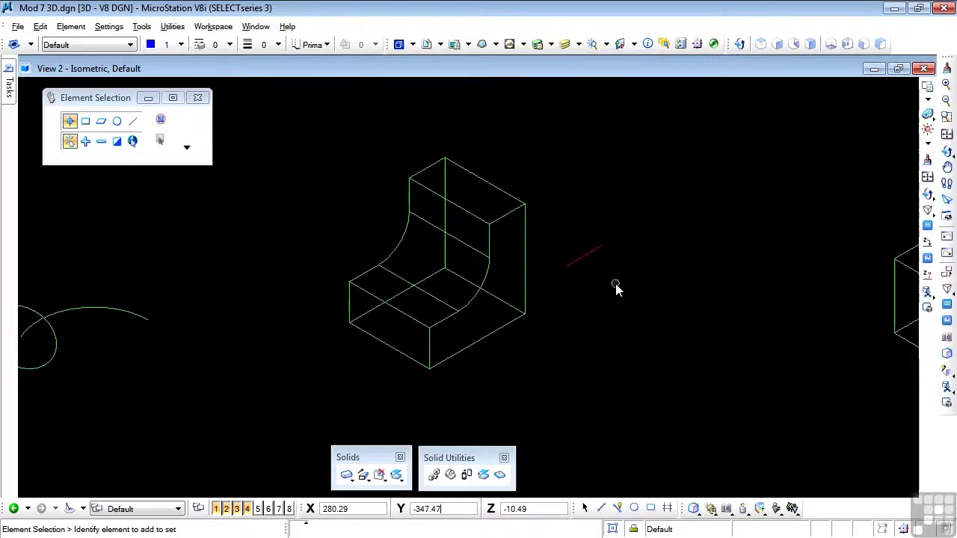
pyautogui.hotkey('ctrl', 'z')
pyautogui.hotkey('ctrl', 'z')
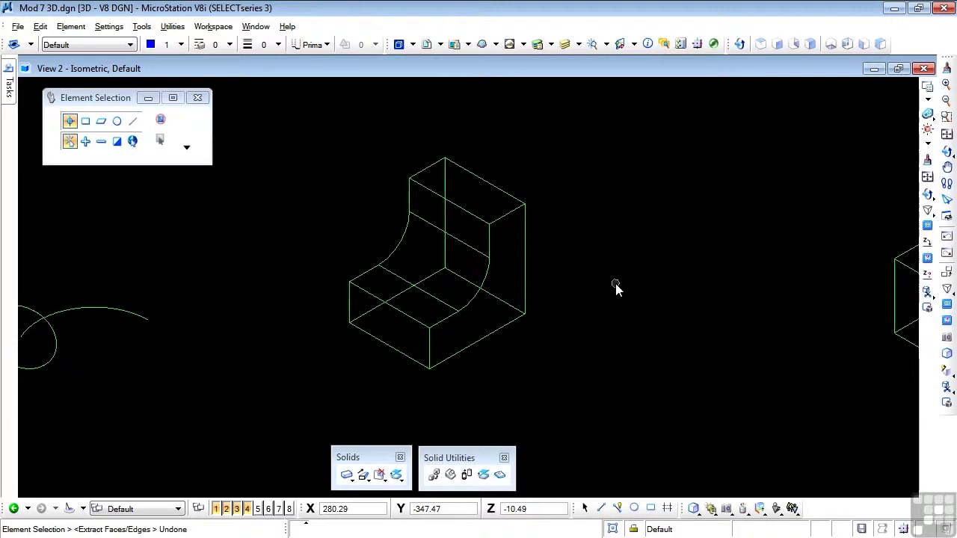
# Step: Extract the solid's front right face as a red Untrimmed Surface
pyautogui.click(483, 474)
pyautogui.click(126, 117)
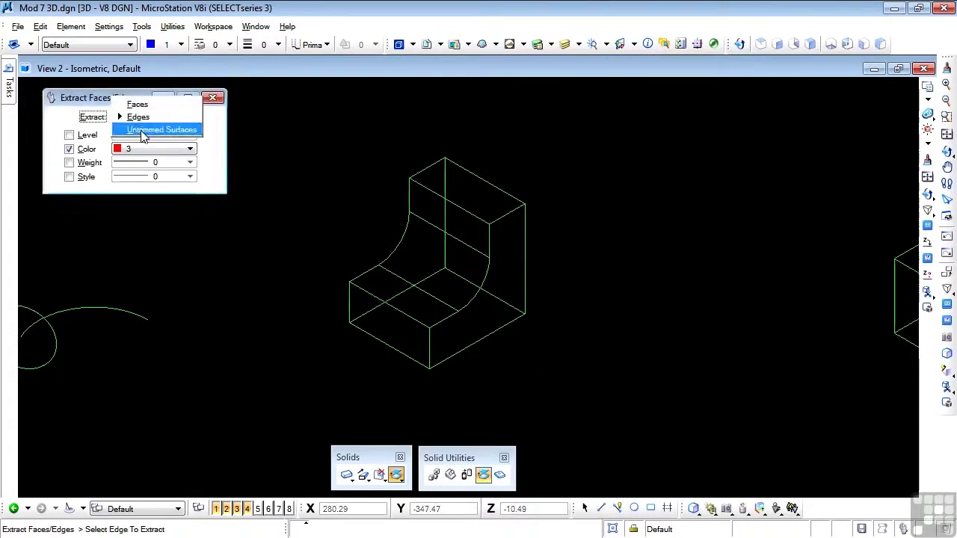
pyautogui.click(144, 132)
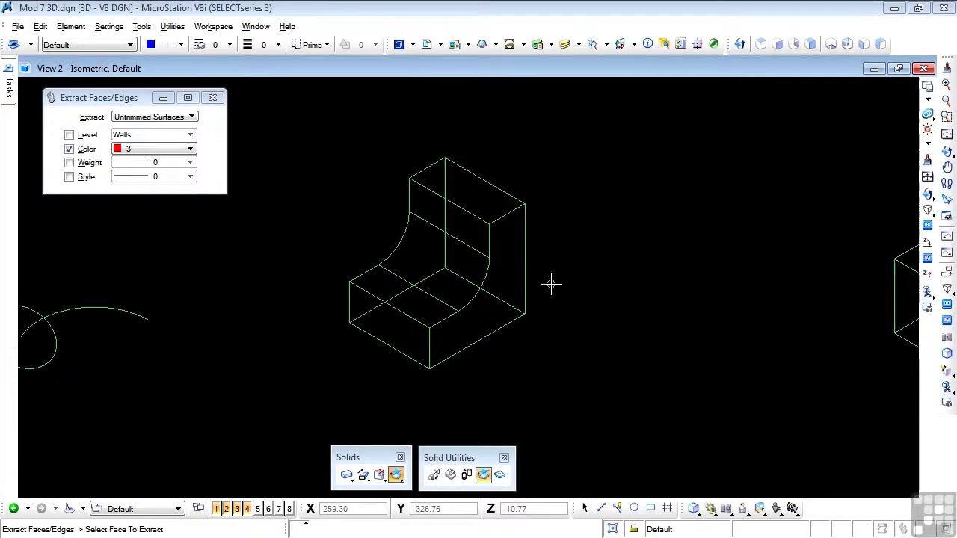
pyautogui.click(506, 256)
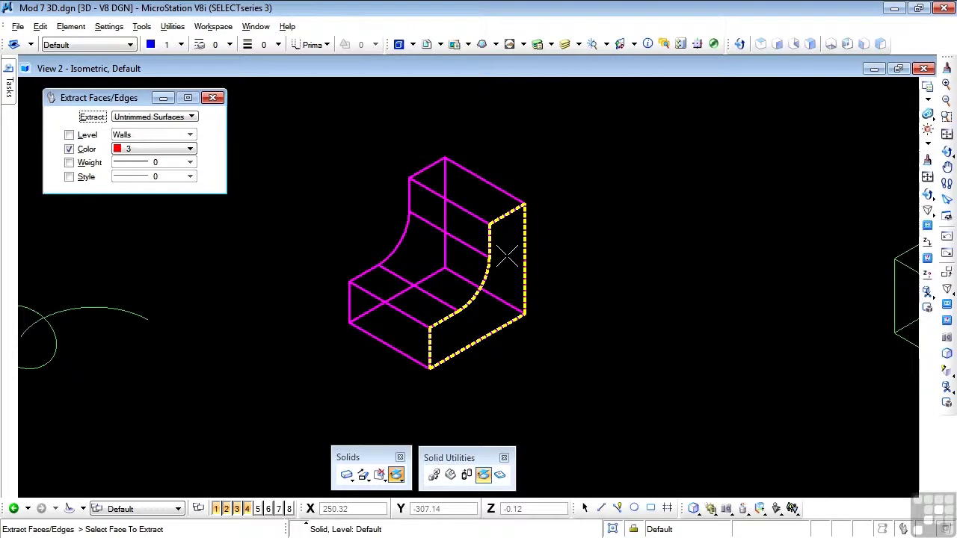
pyautogui.click(506, 256)
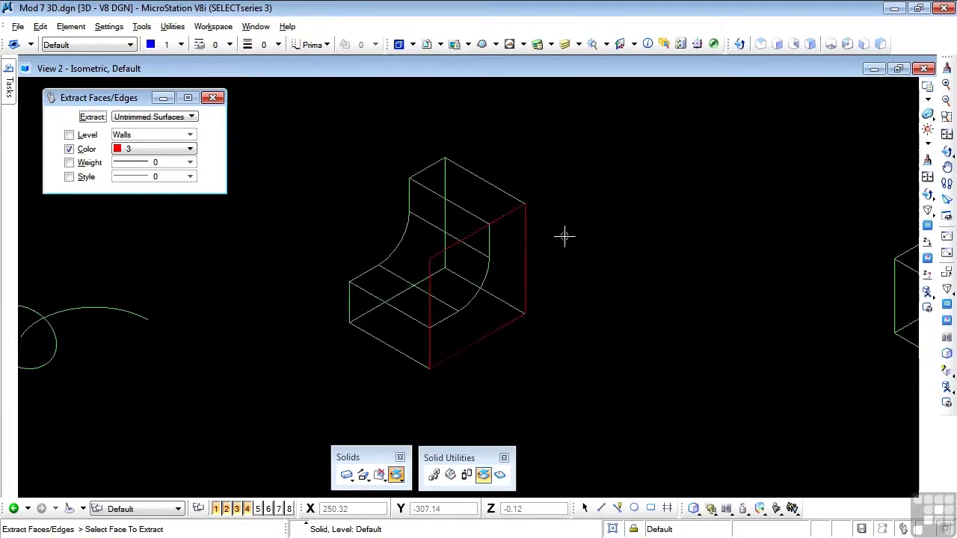
# Step: Drag the red untrimmed surface clear to the right of the solid
pyautogui.click(585, 508)
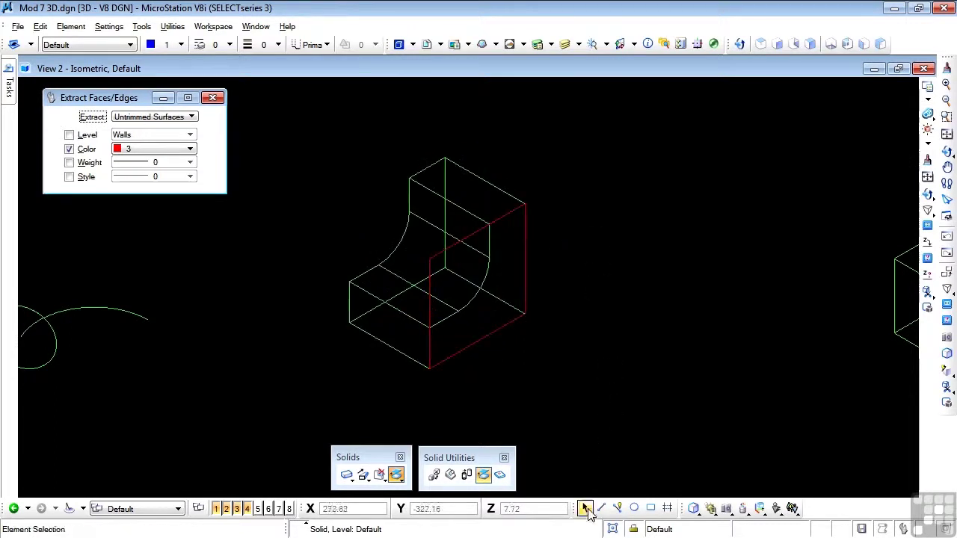
pyautogui.click(440, 263)
pyautogui.moveTo(439, 263); pyautogui.dragTo(576, 288)
pyautogui.click(673, 407)
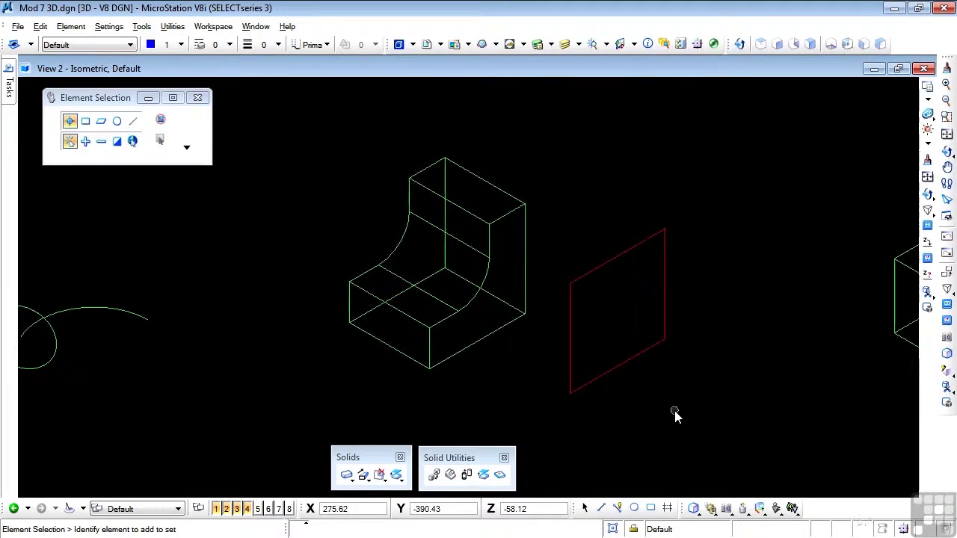